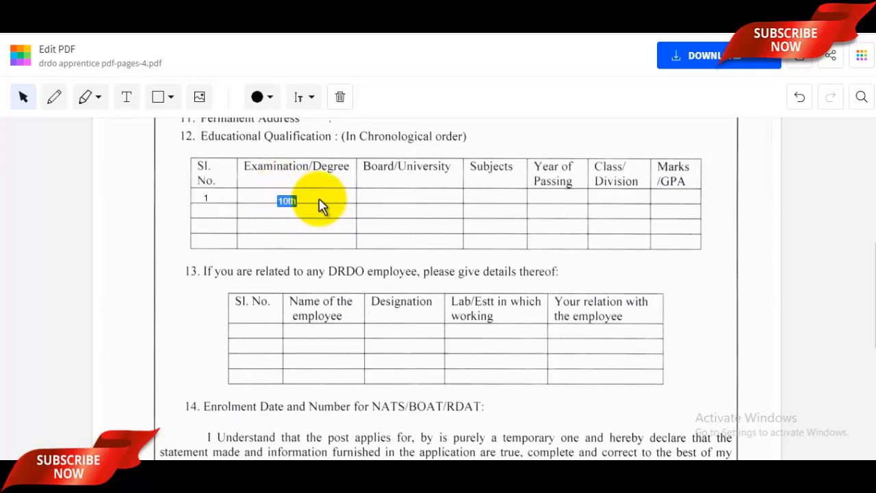
Position the "10th" entry inside the first row of the Examination/Degree column in the Educational Qualification table
{"action": "left_click", "coordinate": [291, 199]}
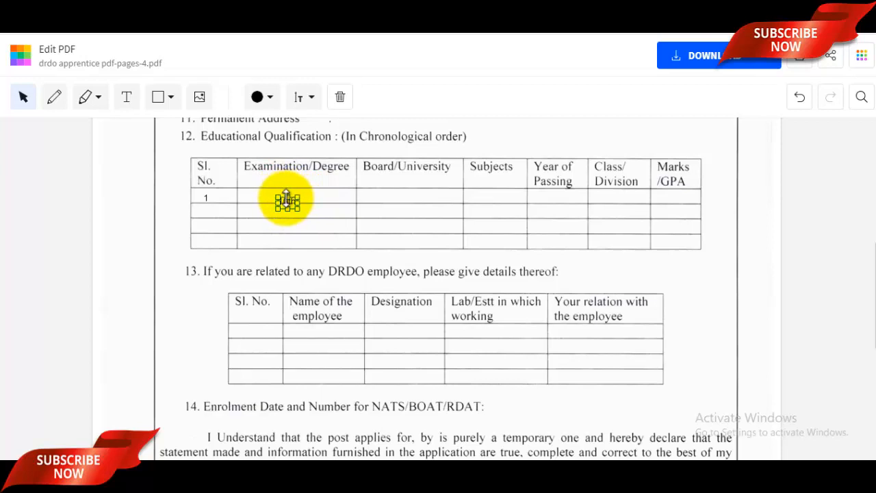
{"action": "left_click_drag", "start_coordinate": [277, 197], "coordinate": [268, 198]}
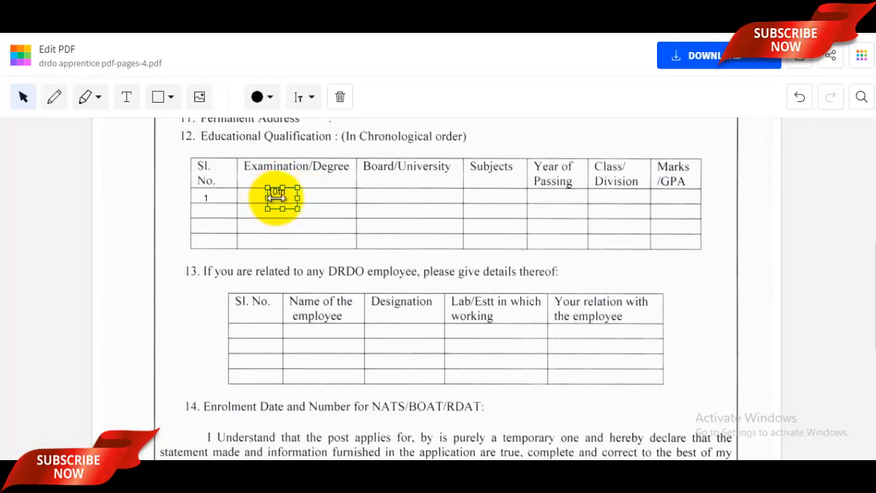
{"action": "left_click", "coordinate": [319, 207]}
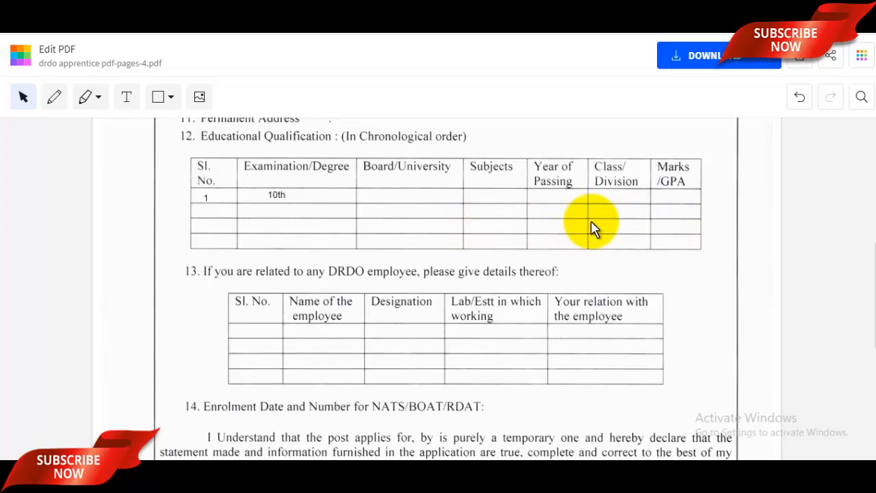
Insert the candidate's portrait photo from the Pictures folder near the passport photograph box at the head of the form
{"action": "scroll", "coordinate": [592, 228], "scroll_direction": "down", "scroll_amount": 2}
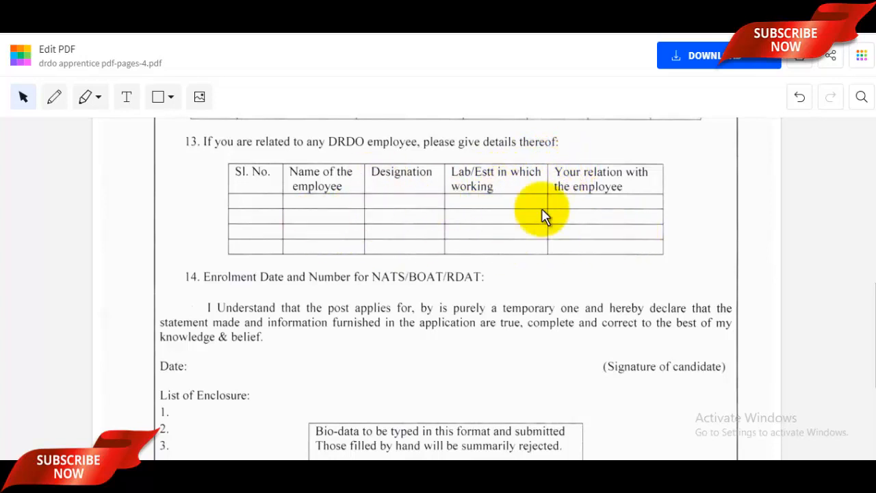
{"action": "scroll", "coordinate": [563, 231], "scroll_direction": "down", "scroll_amount": 2}
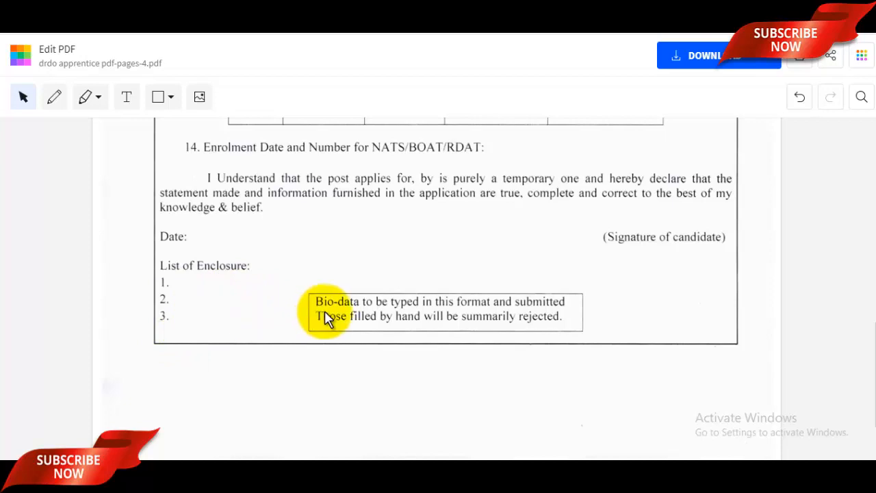
{"action": "scroll", "coordinate": [510, 308], "scroll_direction": "up", "scroll_amount": 8}
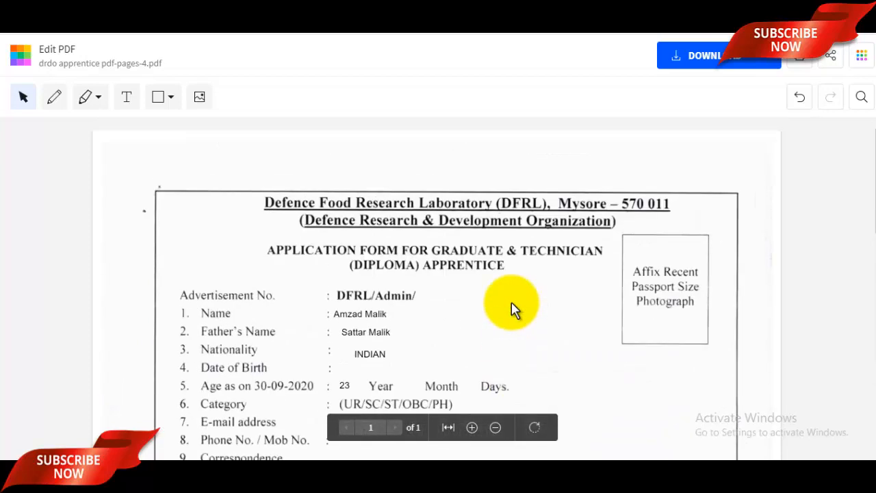
{"action": "scroll", "coordinate": [561, 307], "scroll_direction": "down", "scroll_amount": 1}
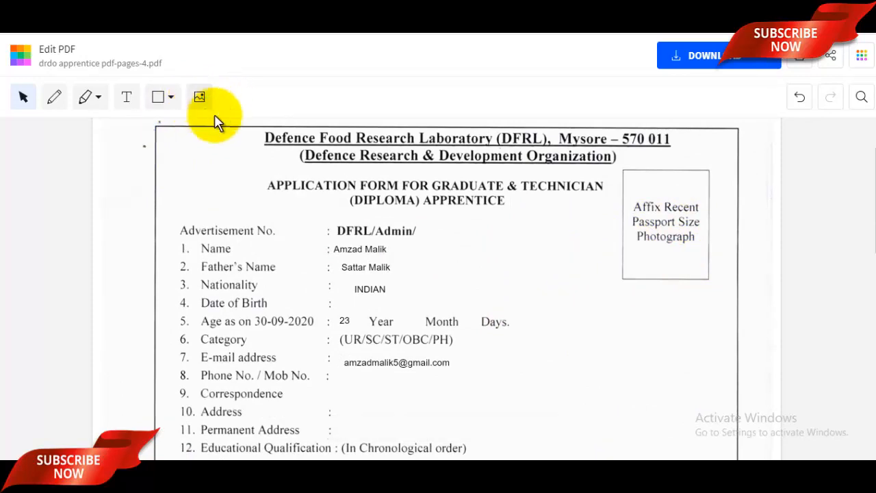
{"action": "left_click", "coordinate": [199, 97]}
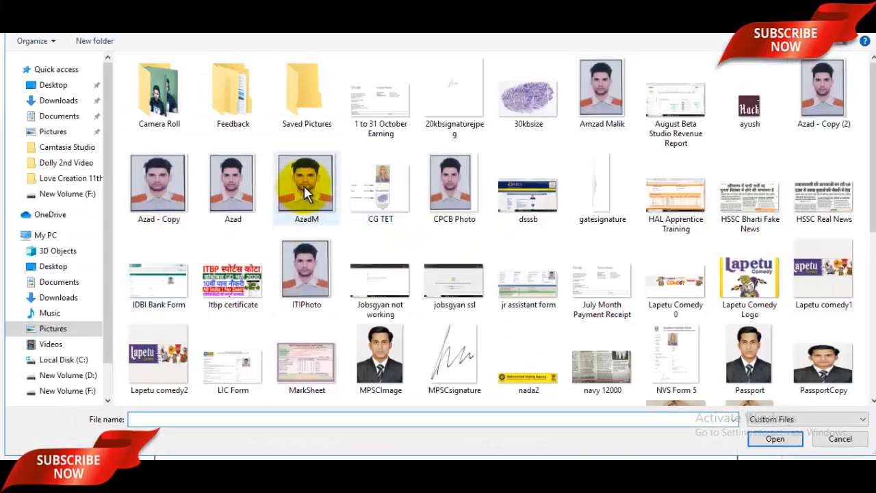
{"action": "left_click", "coordinate": [304, 186]}
{"action": "left_click", "coordinate": [787, 439]}
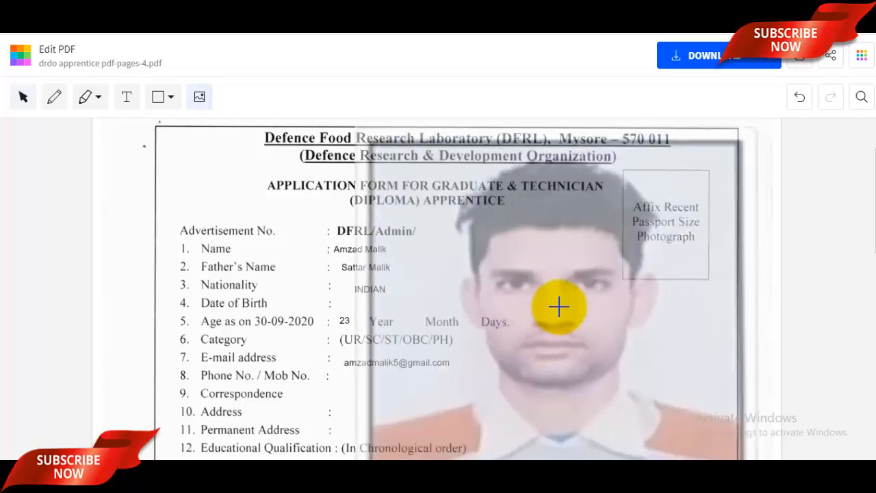
{"action": "left_click", "coordinate": [645, 249]}
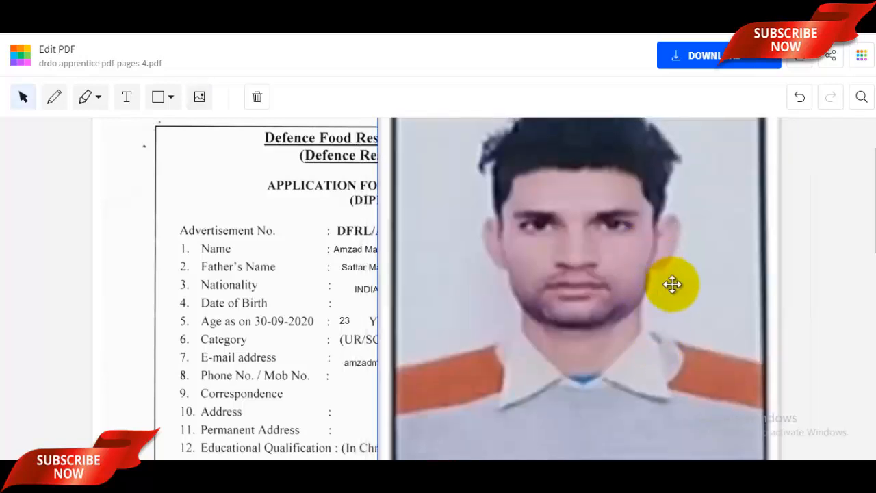
Shrink the portrait photo and move it to fit the width of the "Affix Recent Passport Size Photograph" box
{"action": "left_click_drag", "start_coordinate": [673, 284], "coordinate": [659, 333]}
{"action": "left_click_drag", "start_coordinate": [760, 166], "coordinate": [694, 210]}
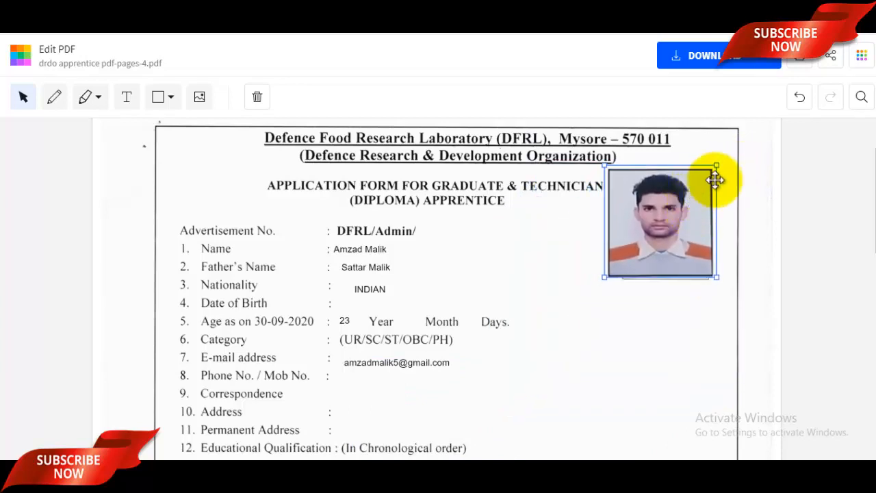
{"action": "left_click_drag", "start_coordinate": [717, 167], "coordinate": [711, 173]}
{"action": "left_click_drag", "start_coordinate": [682, 211], "coordinate": [696, 209]}
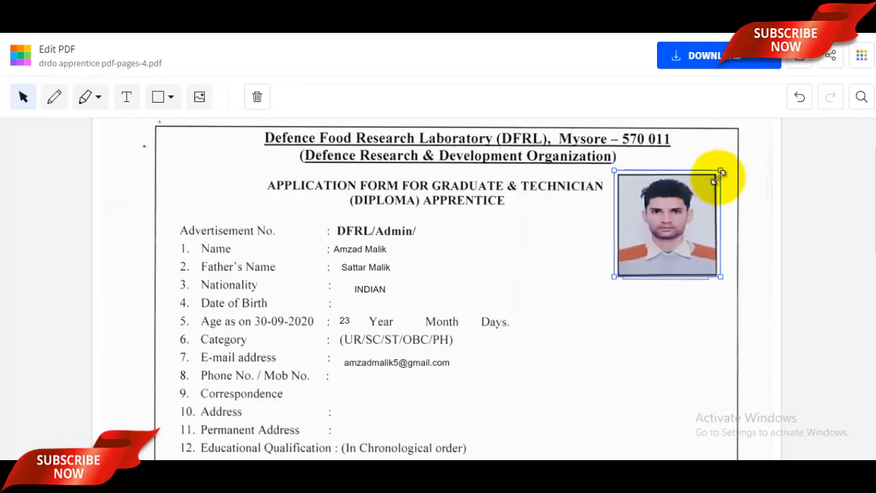
{"action": "left_click_drag", "start_coordinate": [721, 175], "coordinate": [715, 184]}
{"action": "mouse_move", "coordinate": [693, 212]}
{"action": "left_mouse_down"}
{"action": "mouse_move", "coordinate": [708, 199]}
{"action": "mouse_move", "coordinate": [700, 206]}
{"action": "left_mouse_up"}
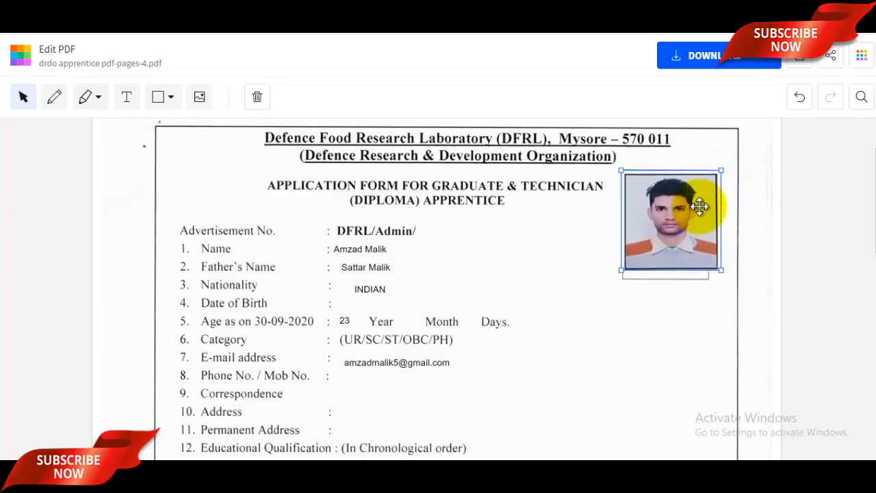
{"action": "left_click_drag", "start_coordinate": [723, 171], "coordinate": [705, 195]}
Insert the signaturerandom image from the Pictures folder at the end of the form near the signature line
{"action": "scroll", "coordinate": [873, 303], "scroll_direction": "down", "scroll_amount": 2}
{"action": "scroll", "coordinate": [856, 303], "scroll_direction": "down", "scroll_amount": 10}
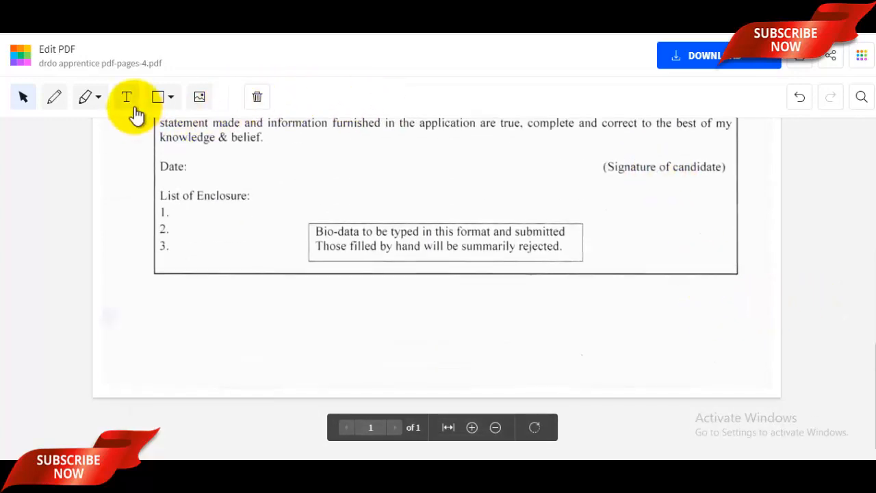
{"action": "left_click", "coordinate": [199, 97]}
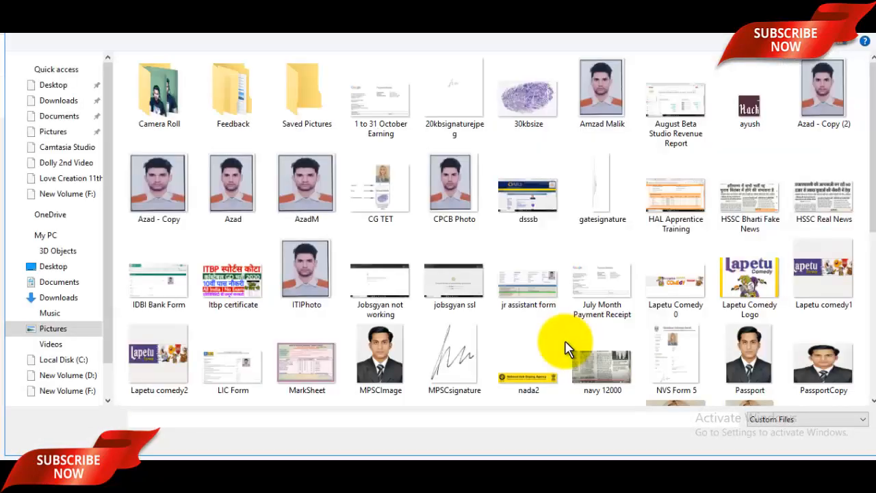
{"action": "scroll", "coordinate": [557, 358], "scroll_direction": "down", "scroll_amount": 10}
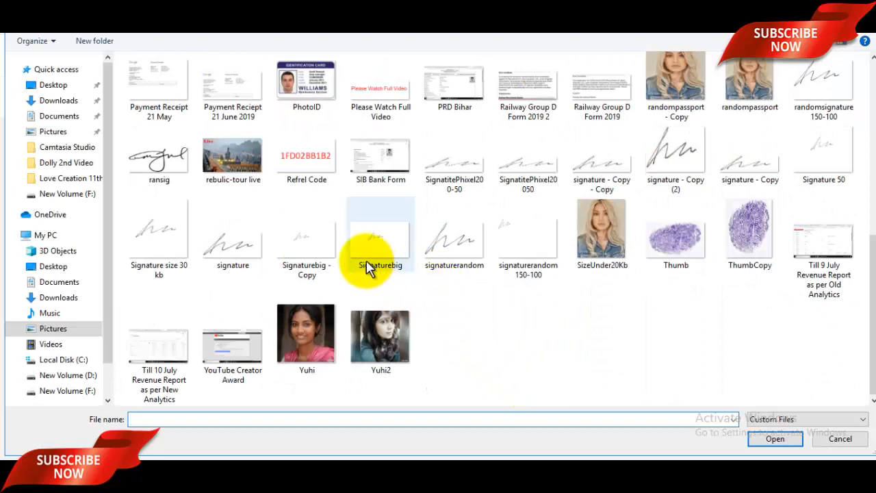
{"action": "left_click", "coordinate": [452, 236]}
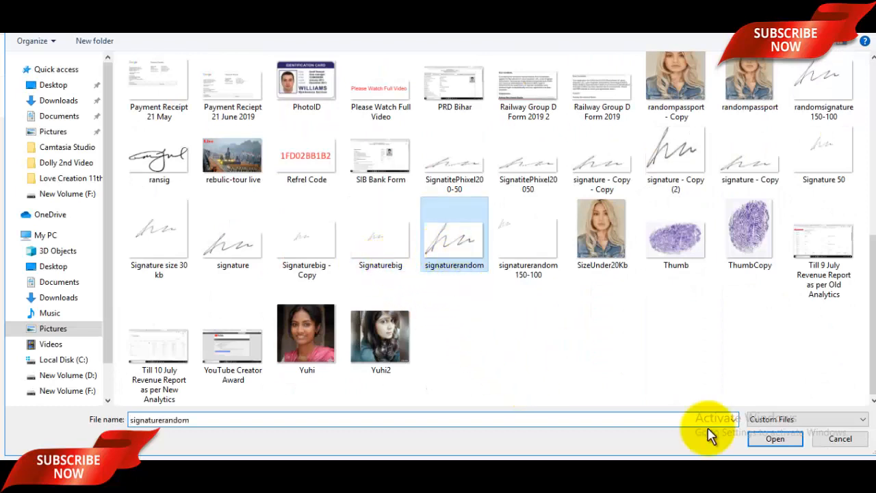
{"action": "left_click", "coordinate": [776, 439]}
{"action": "left_click", "coordinate": [518, 231]}
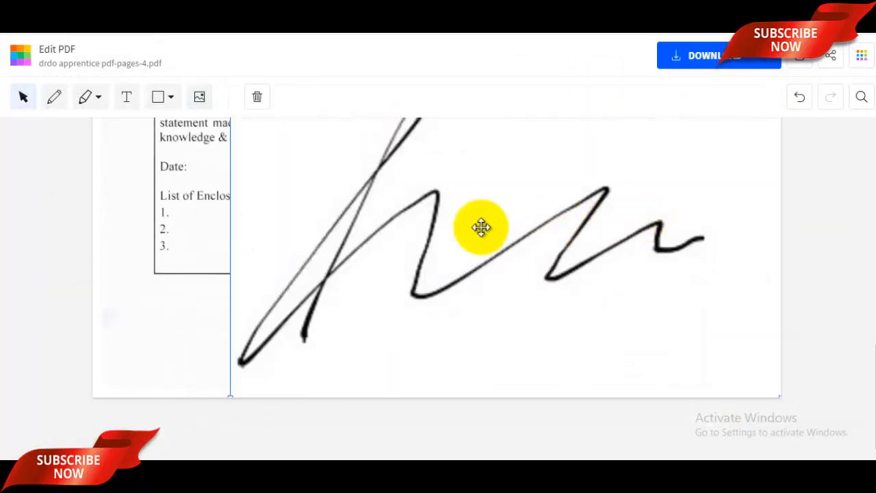
Shrink the signature image and place it just below "(Signature of candidate)"
{"action": "left_click_drag", "start_coordinate": [693, 252], "coordinate": [603, 330]}
{"action": "left_click_drag", "start_coordinate": [587, 182], "coordinate": [594, 346]}
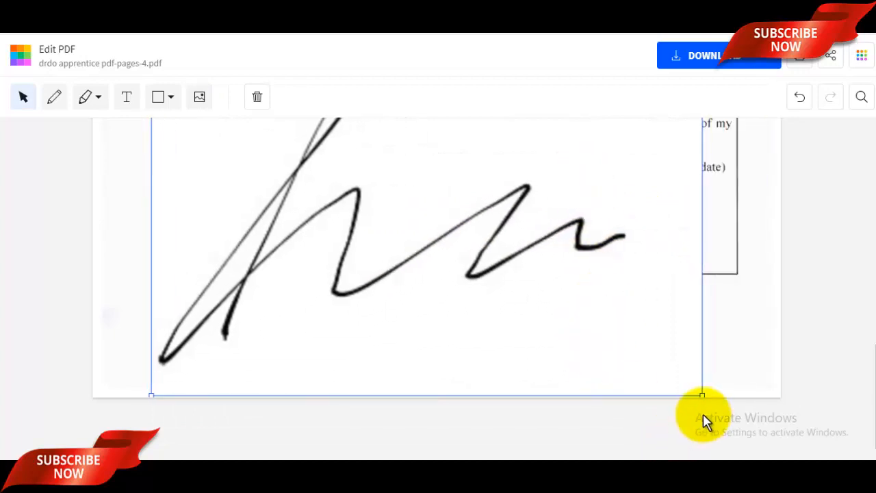
{"action": "mouse_move", "coordinate": [707, 391]}
{"action": "left_mouse_down"}
{"action": "mouse_move", "coordinate": [446, 202]}
{"action": "mouse_move", "coordinate": [703, 236]}
{"action": "left_mouse_up"}
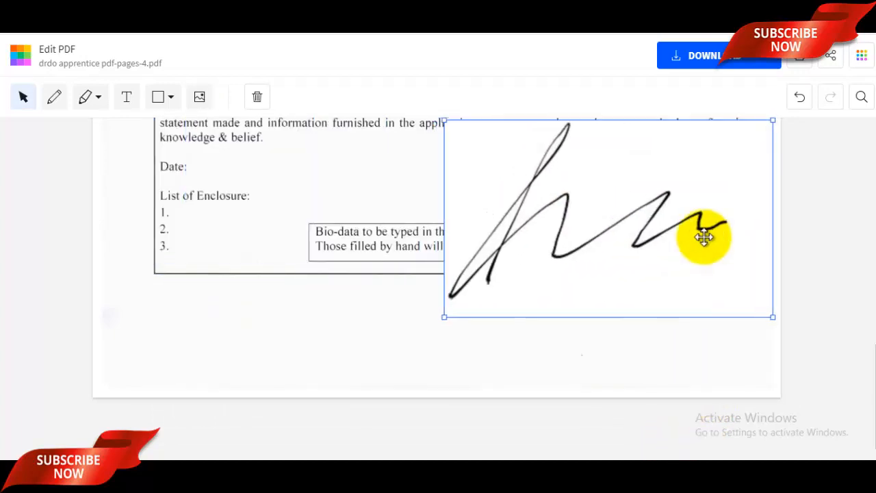
{"action": "left_click_drag", "start_coordinate": [774, 317], "coordinate": [629, 231]}
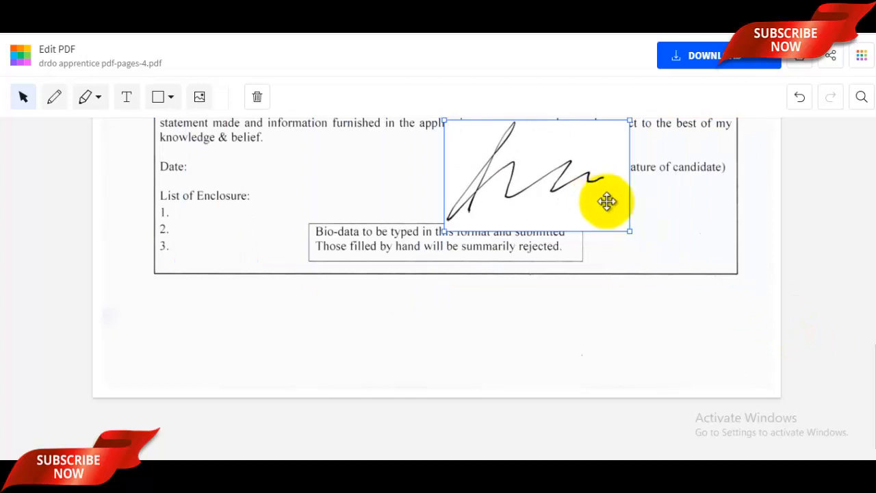
{"action": "left_click_drag", "start_coordinate": [607, 201], "coordinate": [705, 206]}
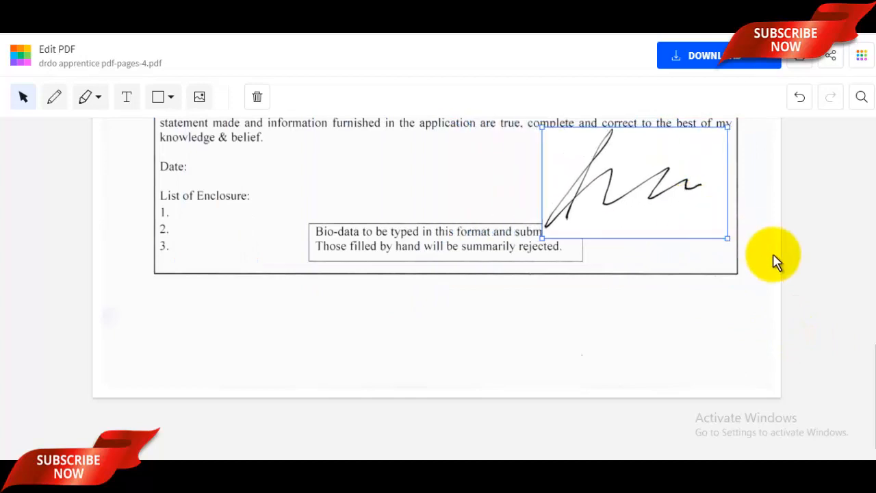
{"action": "mouse_move", "coordinate": [727, 238]}
{"action": "left_mouse_down"}
{"action": "mouse_move", "coordinate": [659, 198]}
{"action": "mouse_move", "coordinate": [701, 178]}
{"action": "mouse_move", "coordinate": [670, 229]}
{"action": "mouse_move", "coordinate": [647, 216]}
{"action": "mouse_move", "coordinate": [674, 206]}
{"action": "left_mouse_up"}
{"action": "left_click", "coordinate": [708, 244]}
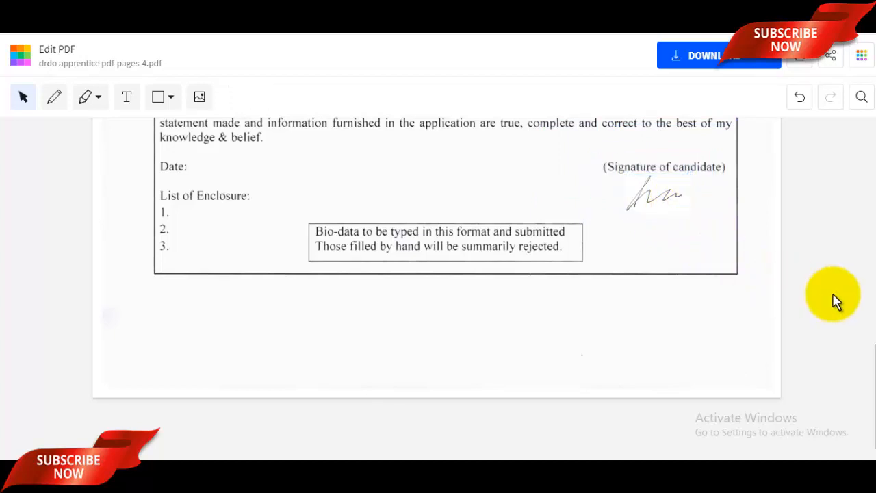
Review the whole form, checking the photo, the filled-in fields, the tables and the signature
{"action": "scroll", "coordinate": [548, 312], "scroll_direction": "up", "scroll_amount": 3}
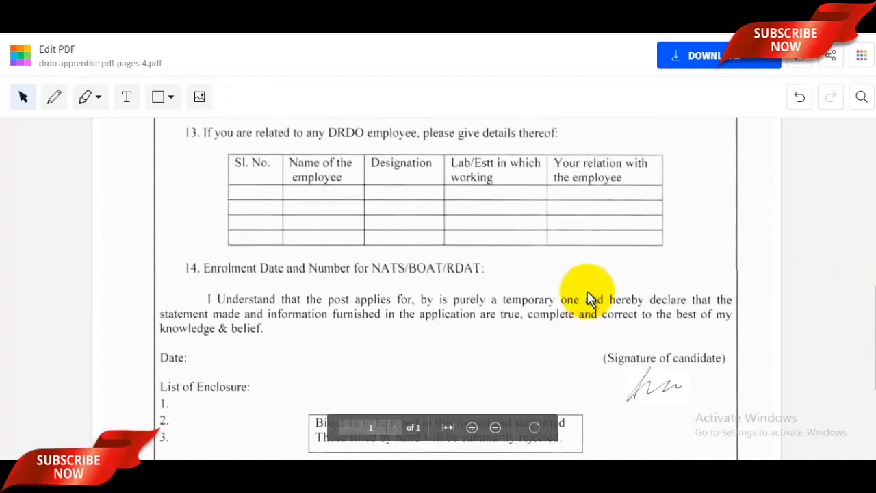
{"action": "scroll", "coordinate": [587, 294], "scroll_direction": "up", "scroll_amount": 7}
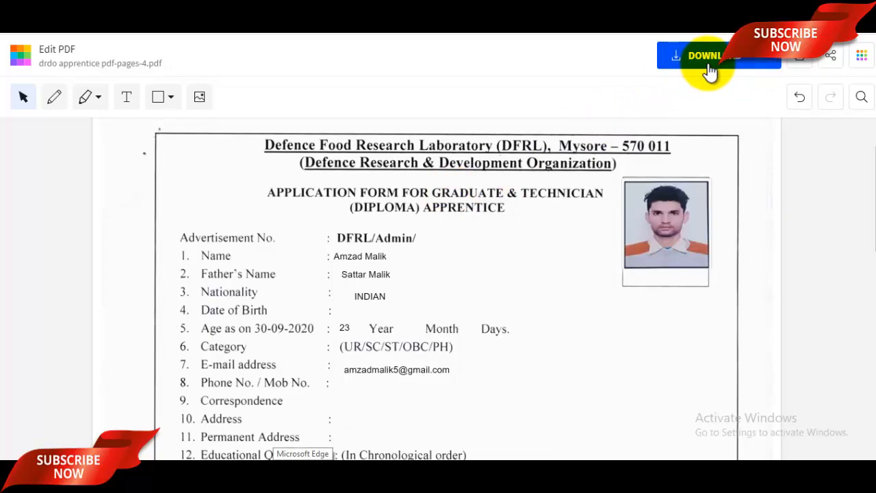
{"action": "scroll", "coordinate": [544, 273], "scroll_direction": "down", "scroll_amount": 6}
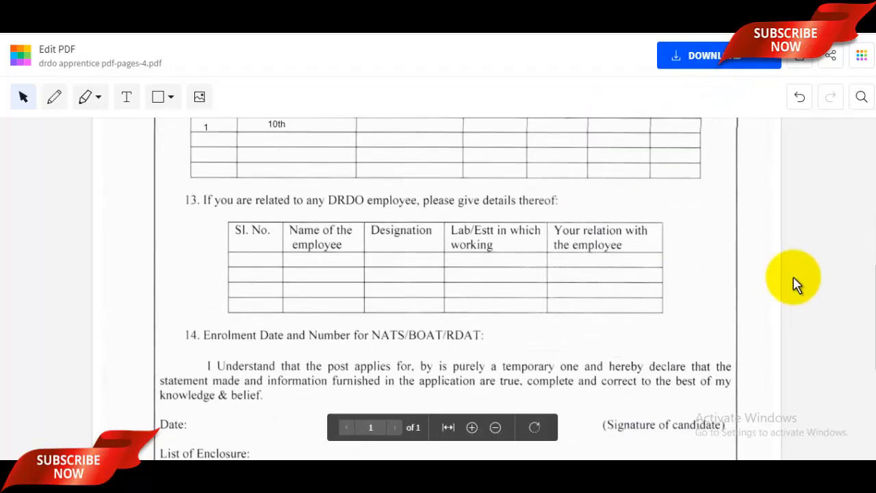
{"action": "scroll", "coordinate": [796, 284], "scroll_direction": "down", "scroll_amount": 4}
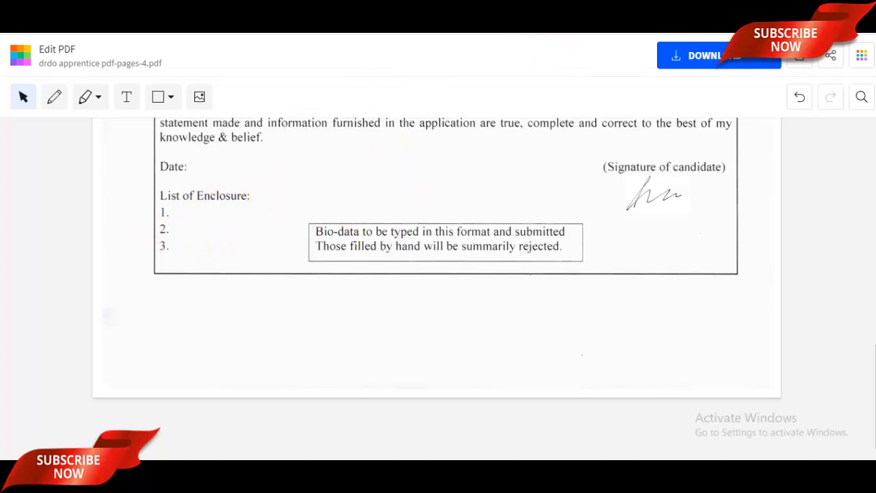
Search the web for "jpg to pdf converter" in a new browser tab
{"action": "left_click", "coordinate": [410, 5]}
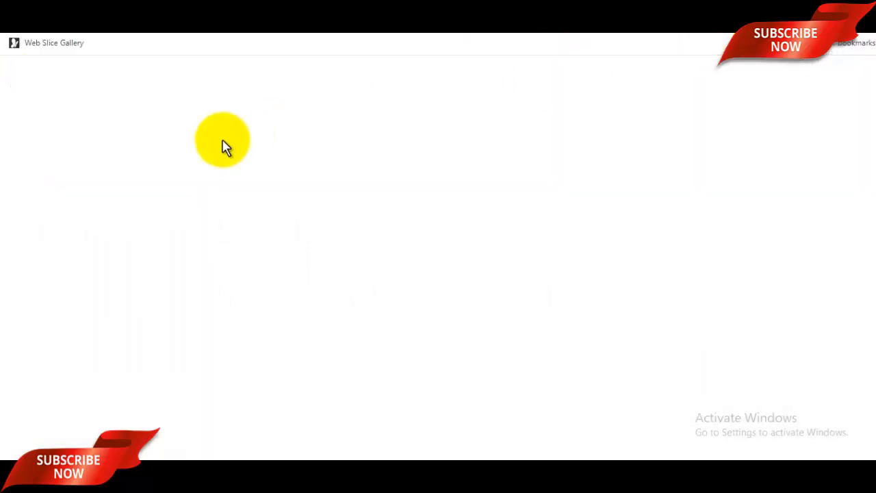
{"action": "type", "text": "j"}
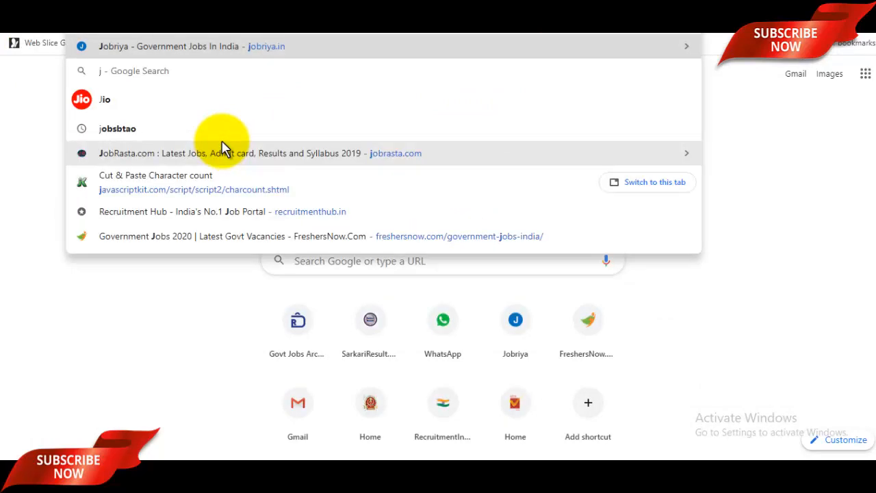
{"action": "type", "text": "pg"}
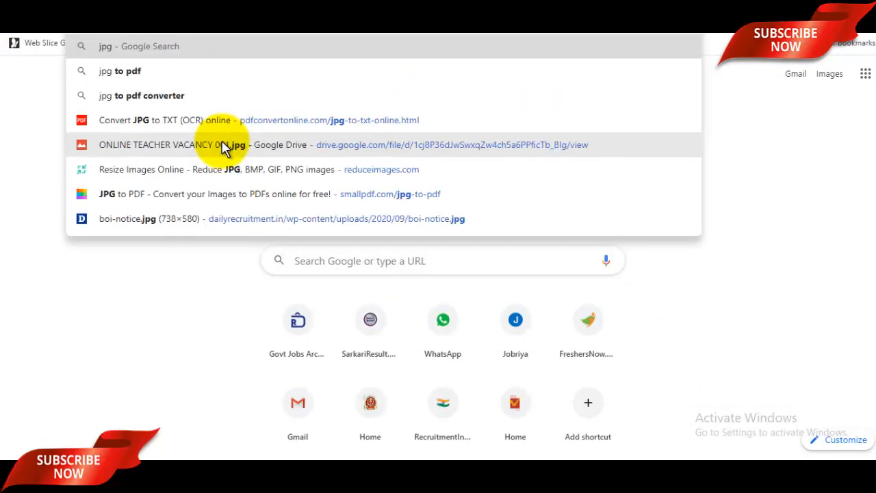
{"action": "type", "text": "to pdf"}
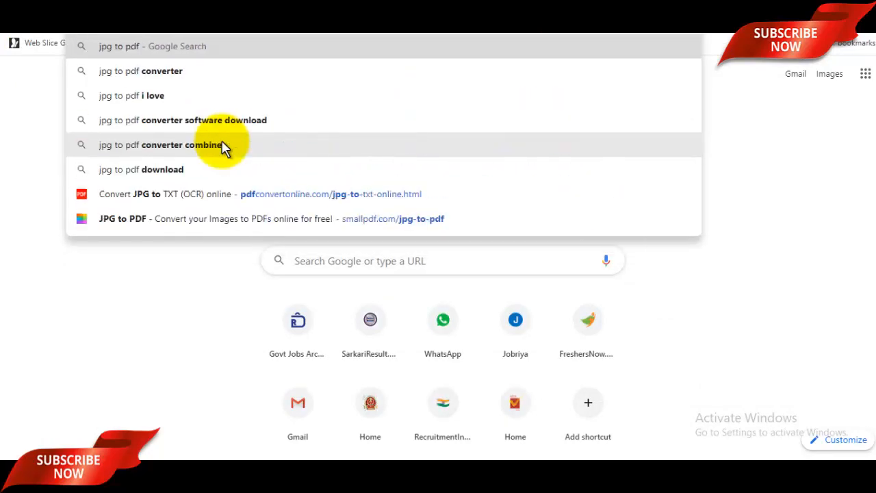
{"action": "key", "text": "Down"}
{"action": "key", "text": "Return"}
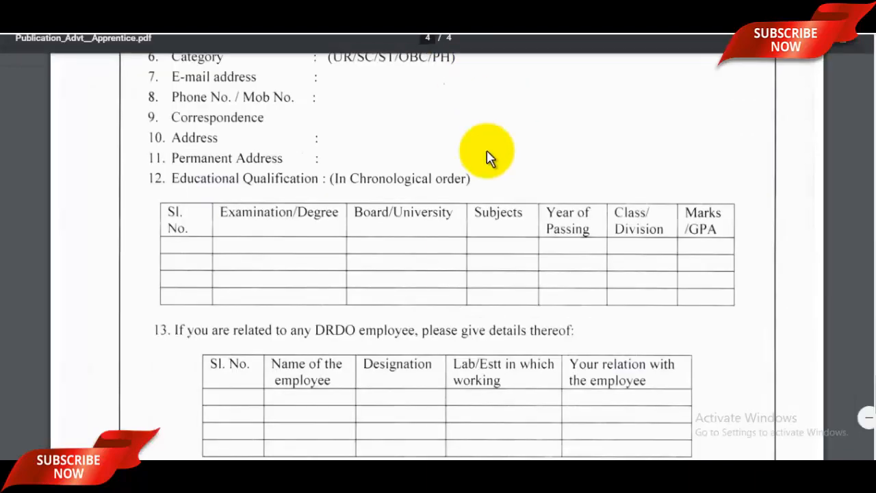
Look up the Application Procedure section on the first page of Publication_Advt__Apprentice.pdf
{"action": "scroll", "coordinate": [534, 230], "scroll_direction": "up", "scroll_amount": 5}
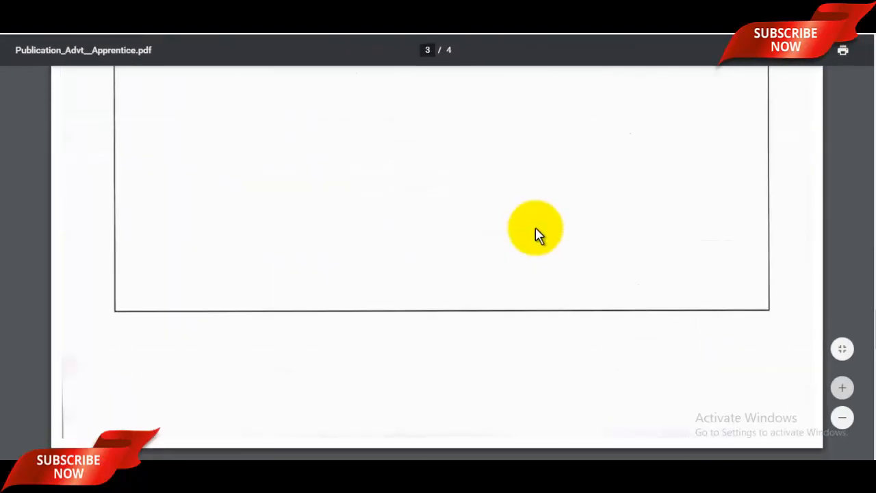
{"action": "scroll", "coordinate": [536, 232], "scroll_direction": "up", "scroll_amount": 10}
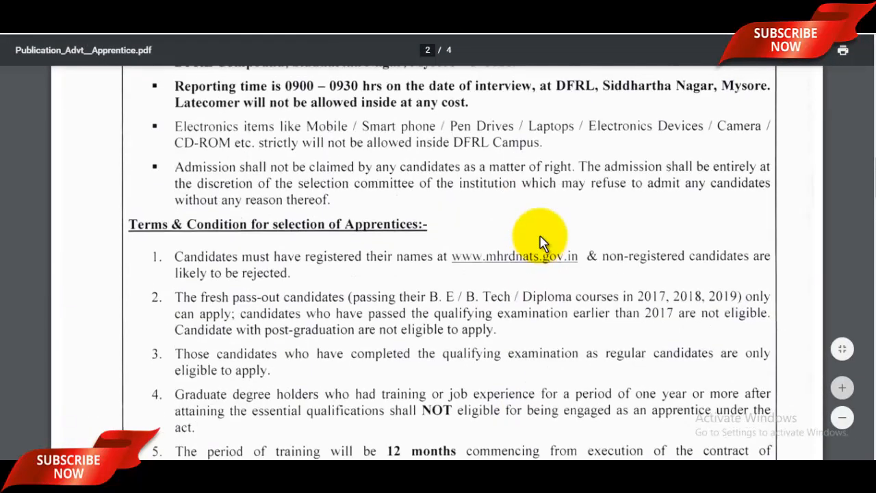
{"action": "scroll", "coordinate": [541, 241], "scroll_direction": "up", "scroll_amount": 4}
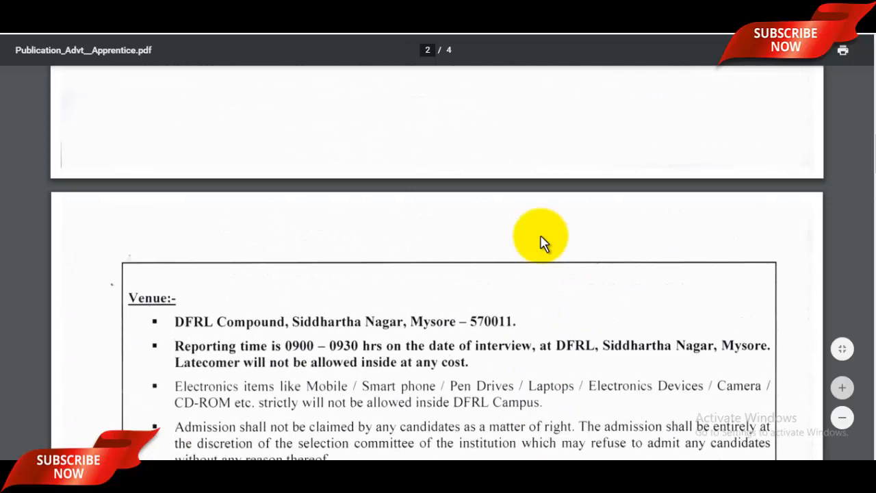
{"action": "scroll", "coordinate": [540, 241], "scroll_direction": "up", "scroll_amount": 5}
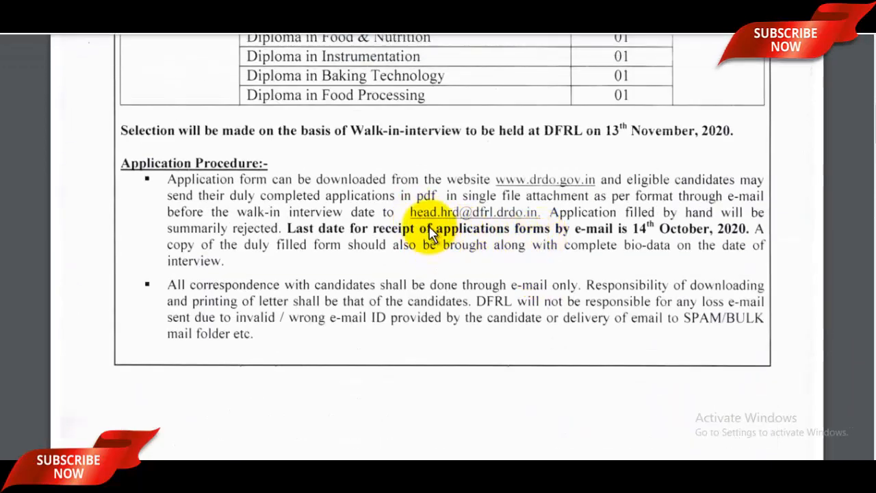